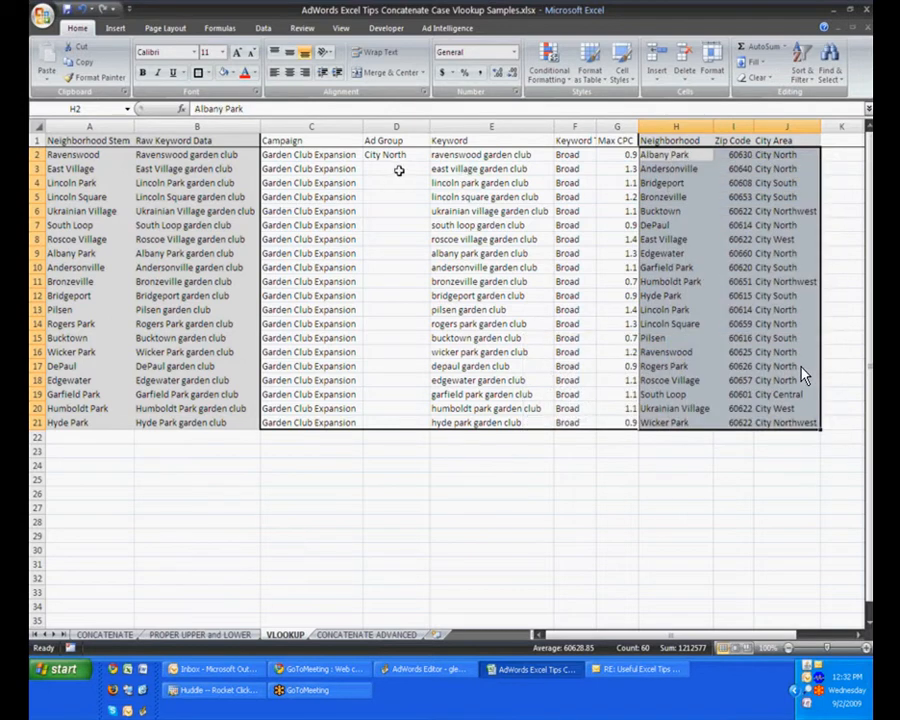
Delete the arguments and parentheses from the formula in D2, leaving only =VLOOKUP
{"action": "left_click", "coordinate": [399, 171]}
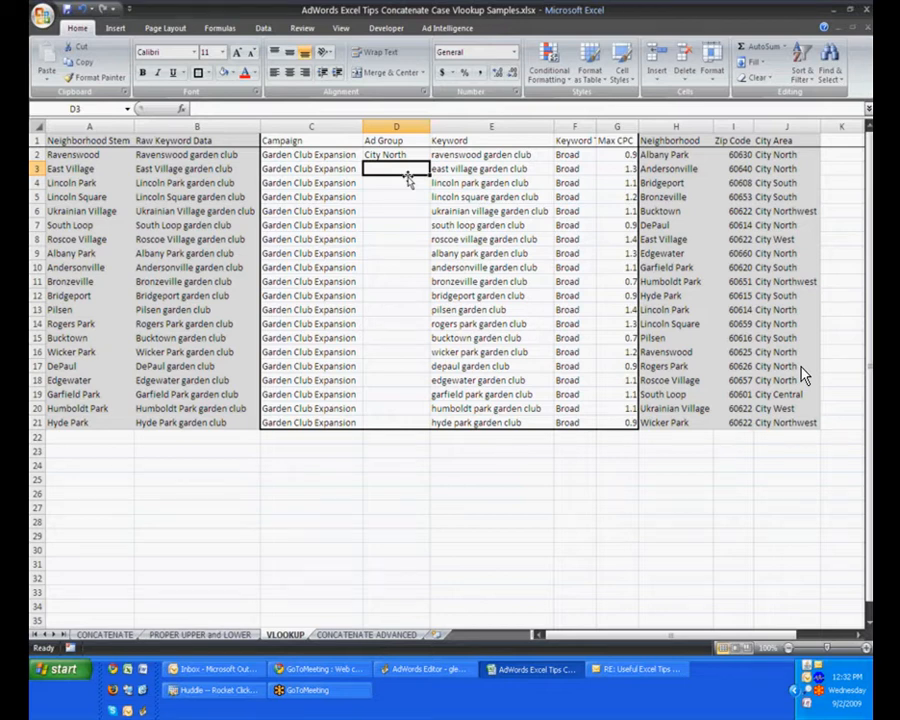
{"action": "left_click", "coordinate": [407, 155]}
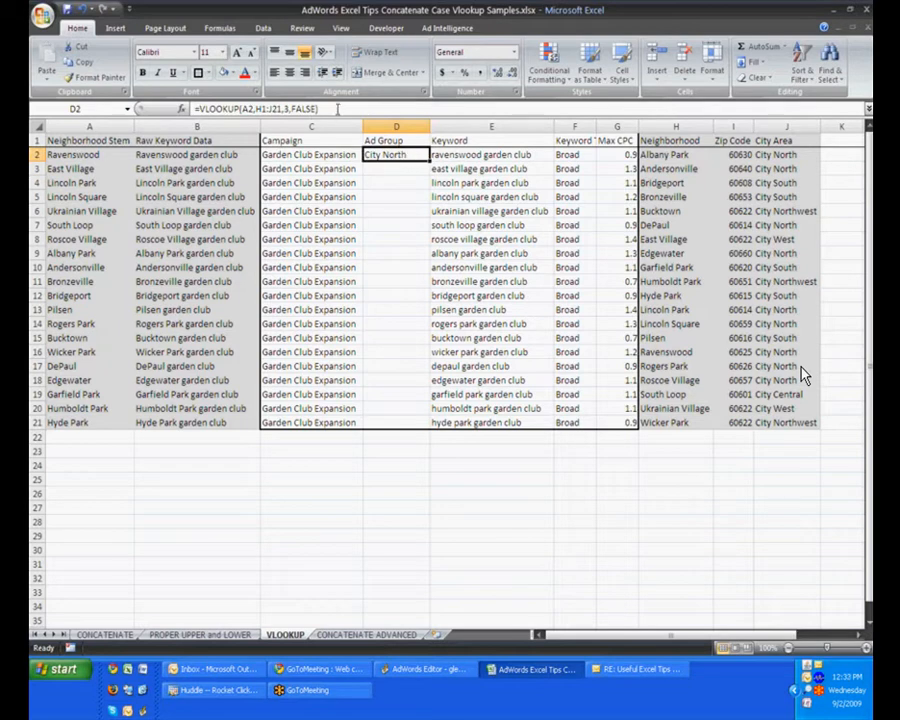
{"action": "left_click", "coordinate": [337, 110]}
{"action": "key", "text": "BackSpace"}
{"action": "key", "text": "BackSpace"}
{"action": "key", "text": "BackSpace"}
{"action": "key", "text": "BackSpace"}
{"action": "key", "text": "BackSpace"}
{"action": "key", "text": "BackSpace"}
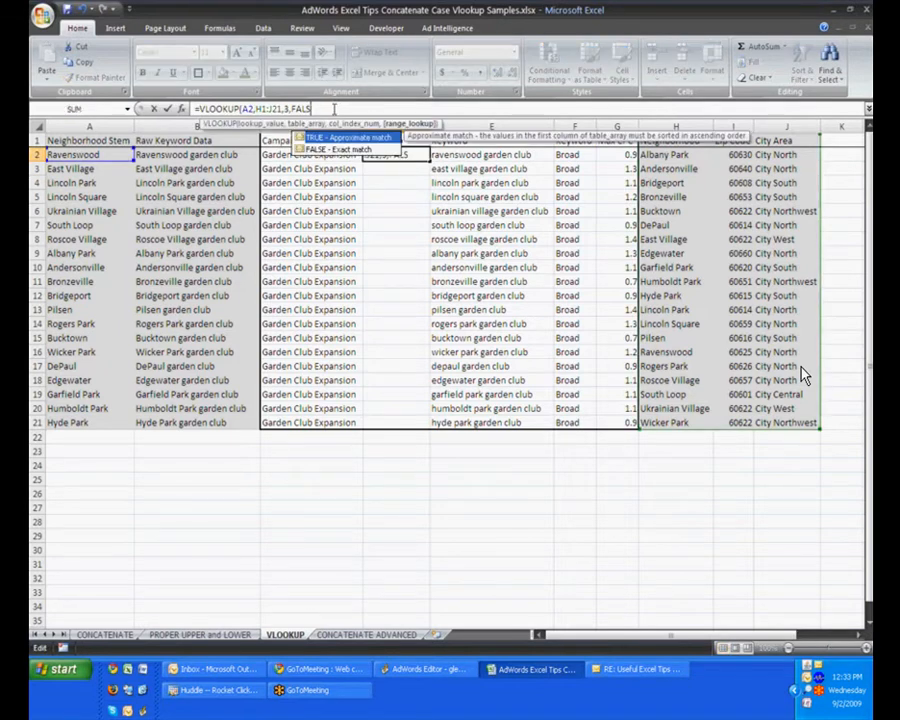
{"action": "key", "text": "BackSpace"}
{"action": "key", "text": "BackSpace"}
{"action": "key", "text": "BackSpace"}
{"action": "key", "text": "BackSpace"}
{"action": "key", "text": "BackSpace"}
{"action": "key", "text": "BackSpace"}
{"action": "key", "text": "BackSpace"}
{"action": "key", "text": "BackSpace"}
{"action": "key", "text": "BackSpace"}
{"action": "key", "text": "BackSpace"}
{"action": "key", "text": "BackSpace"}
{"action": "key", "text": "BackSpace"}
{"action": "key", "text": "BackSpace"}
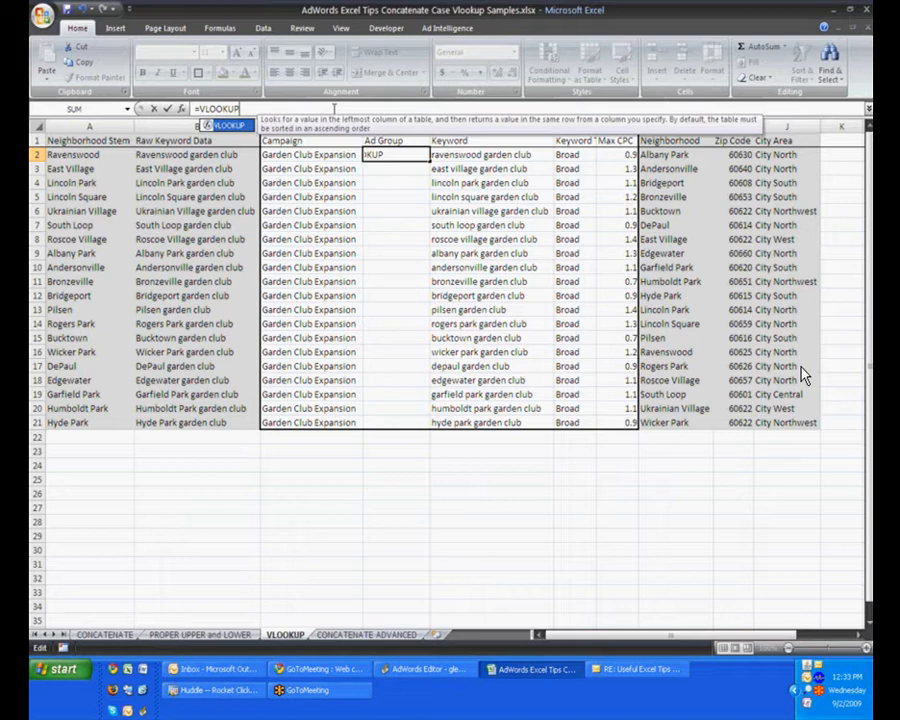
Enter the first three VLOOKUP arguments in D2: lookup value A2, table array H2:J21 and column index 3
{"action": "type", "text": "("}
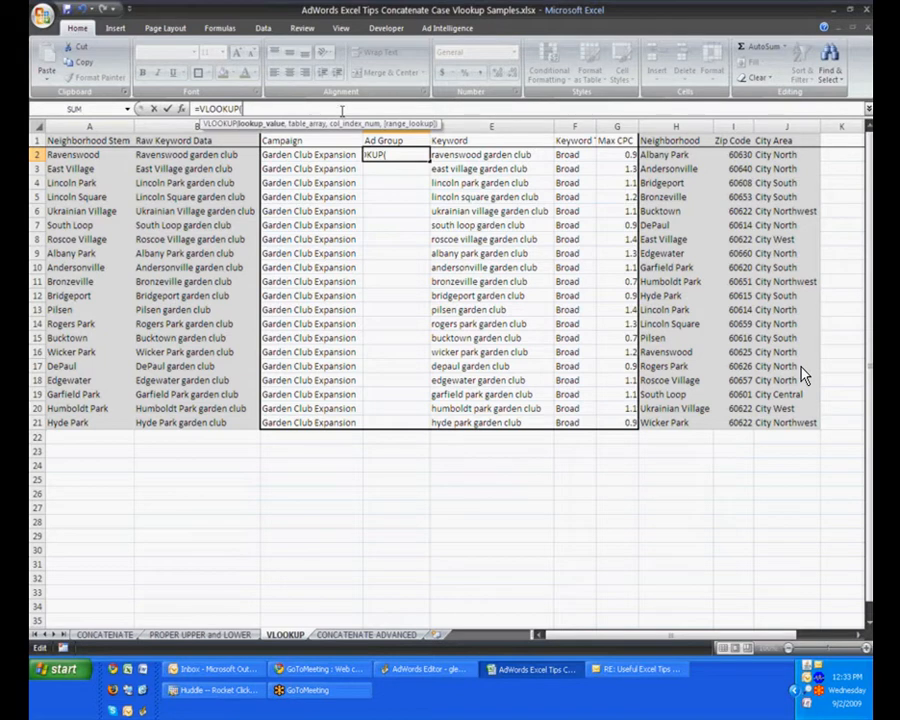
{"action": "left_click", "coordinate": [88, 155]}
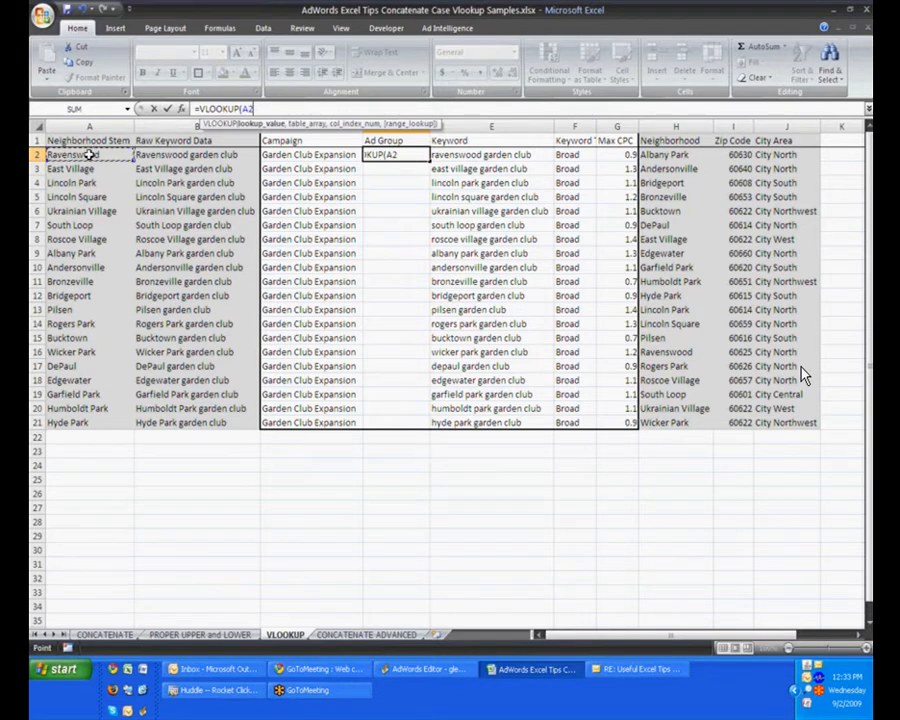
{"action": "type", "text": ","}
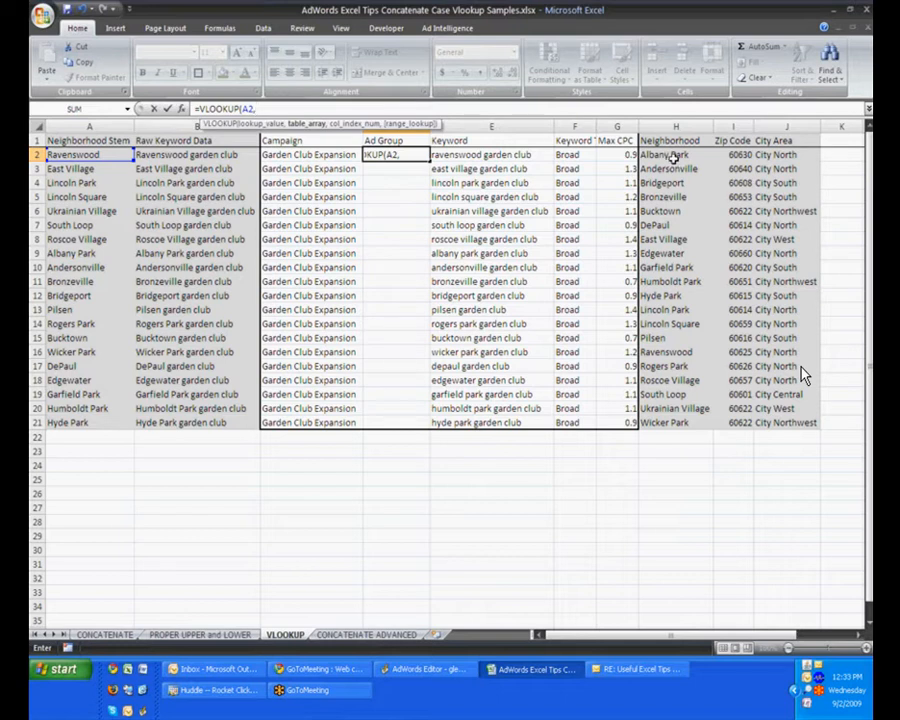
{"action": "left_click_drag", "start_coordinate": [672, 156], "coordinate": [765, 422]}
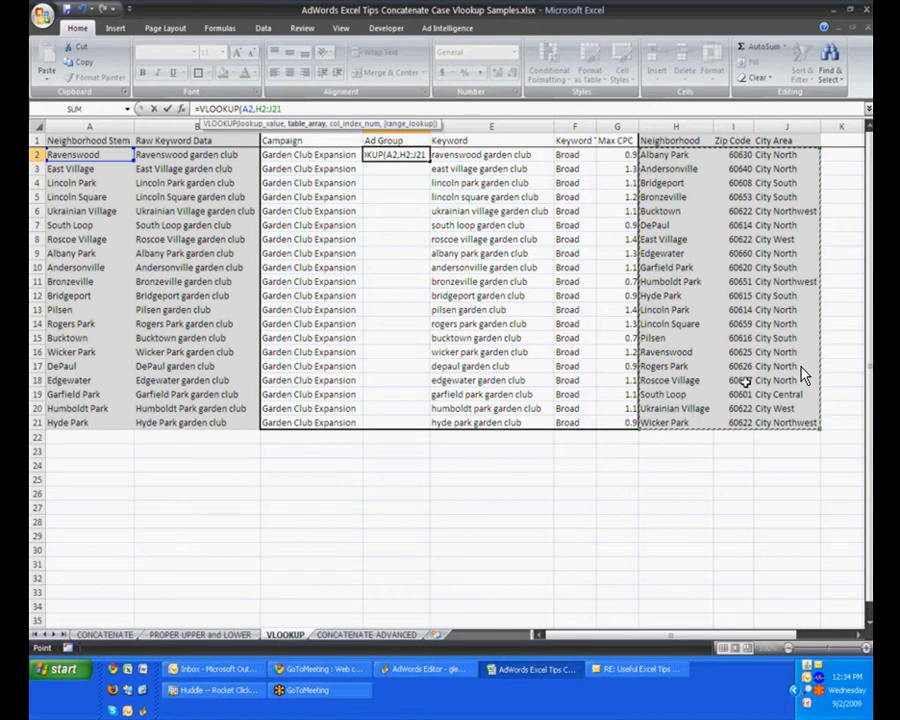
{"action": "type", "text": ","}
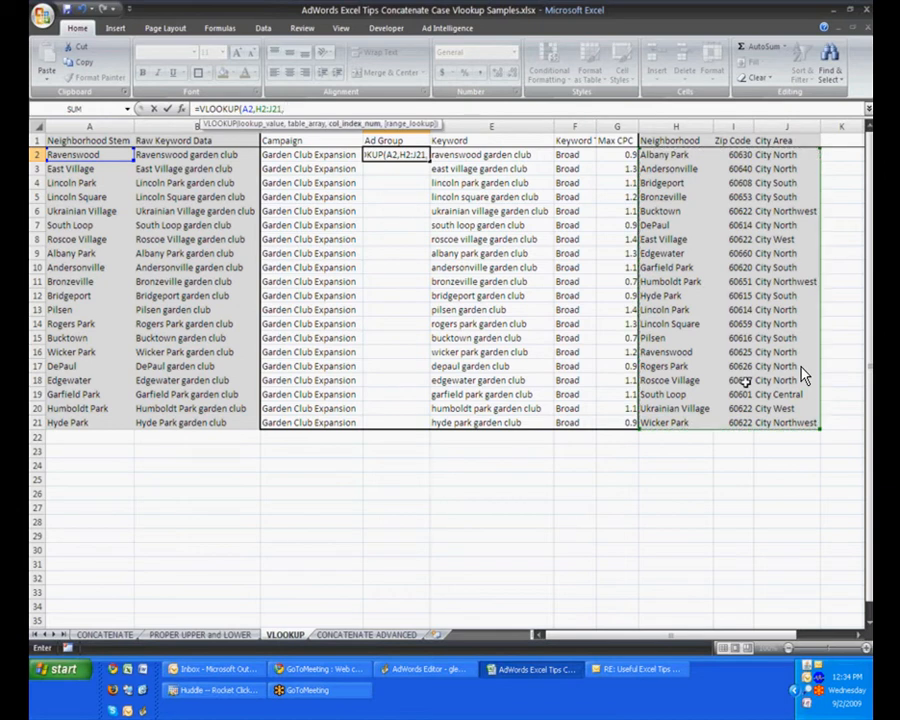
{"action": "type", "text": "3"}
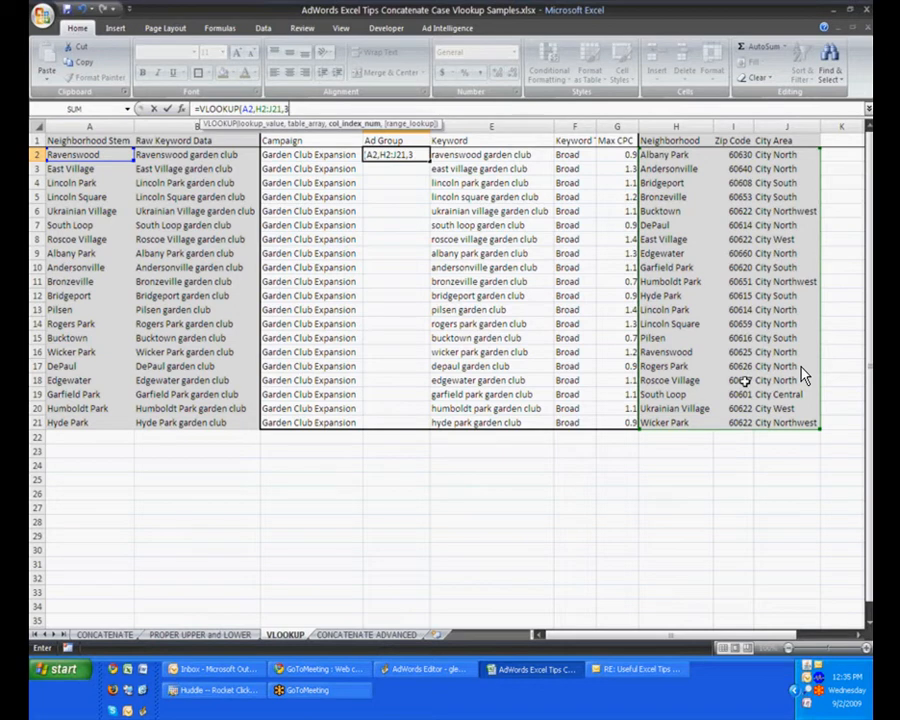
{"action": "left_click", "coordinate": [200, 670]}
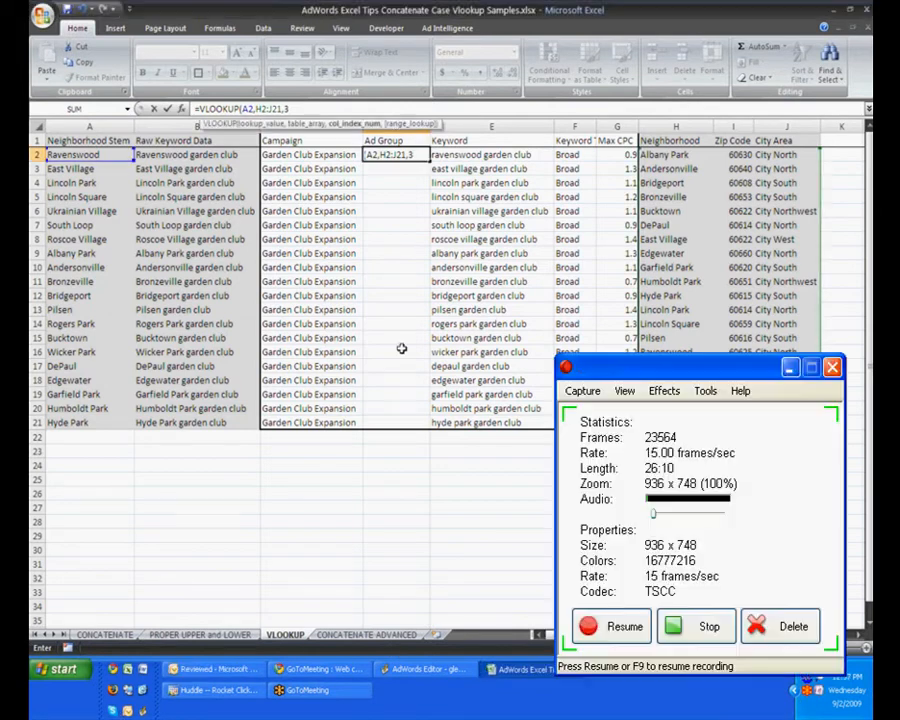
{"action": "key", "text": "F9"}
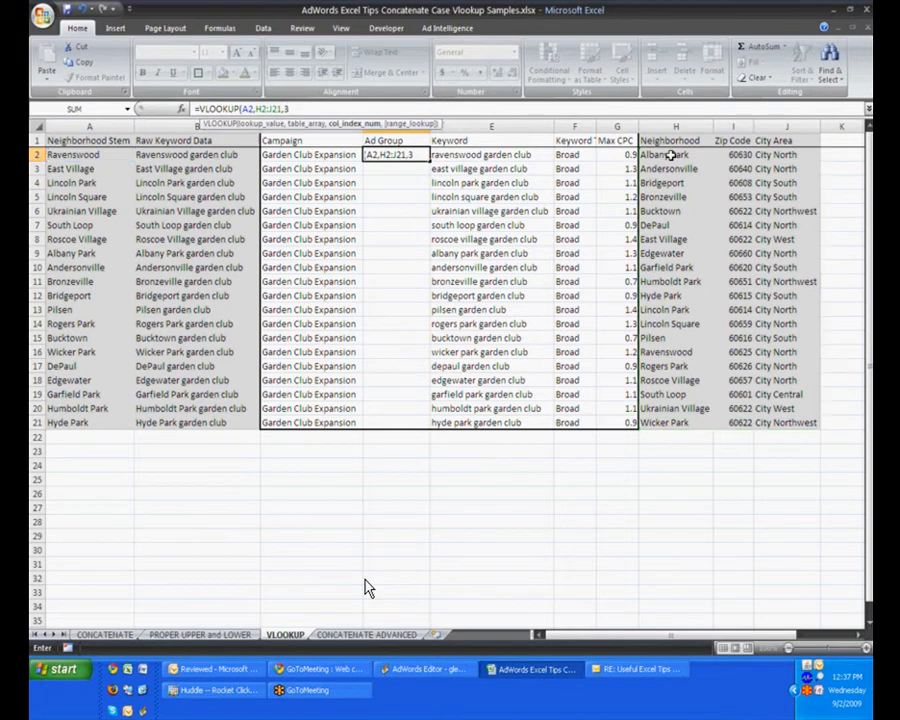
Examine the order of the Neighborhood, Zip Code and City Area columns in the lookup table
{"action": "left_click", "coordinate": [668, 155]}
{"action": "left_click_drag", "start_coordinate": [672, 141], "coordinate": [700, 352]}
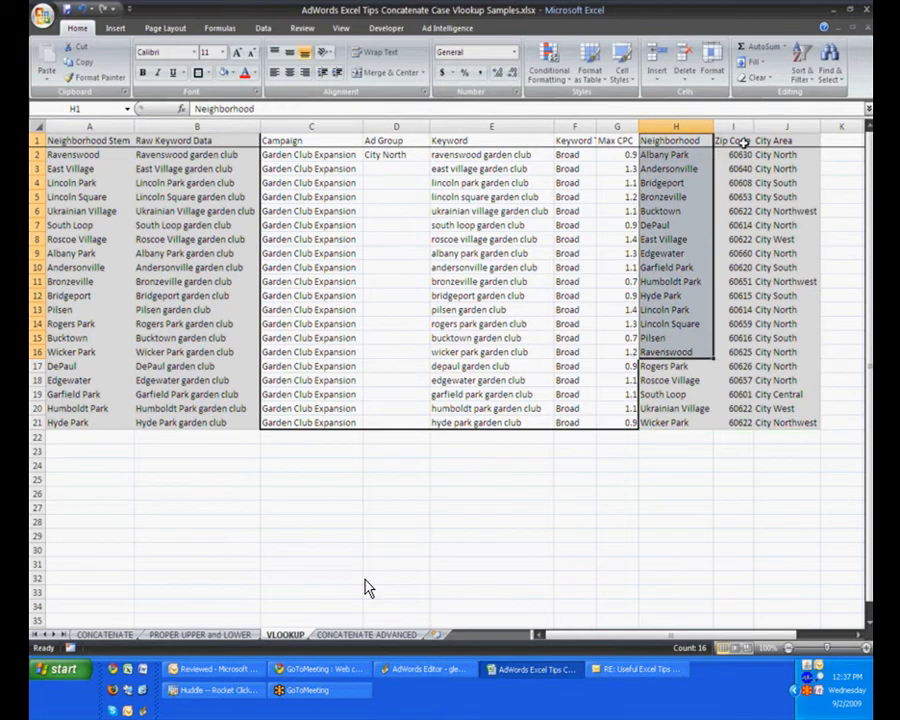
{"action": "left_click_drag", "start_coordinate": [736, 141], "coordinate": [738, 338]}
{"action": "left_click_drag", "start_coordinate": [786, 141], "coordinate": [786, 326]}
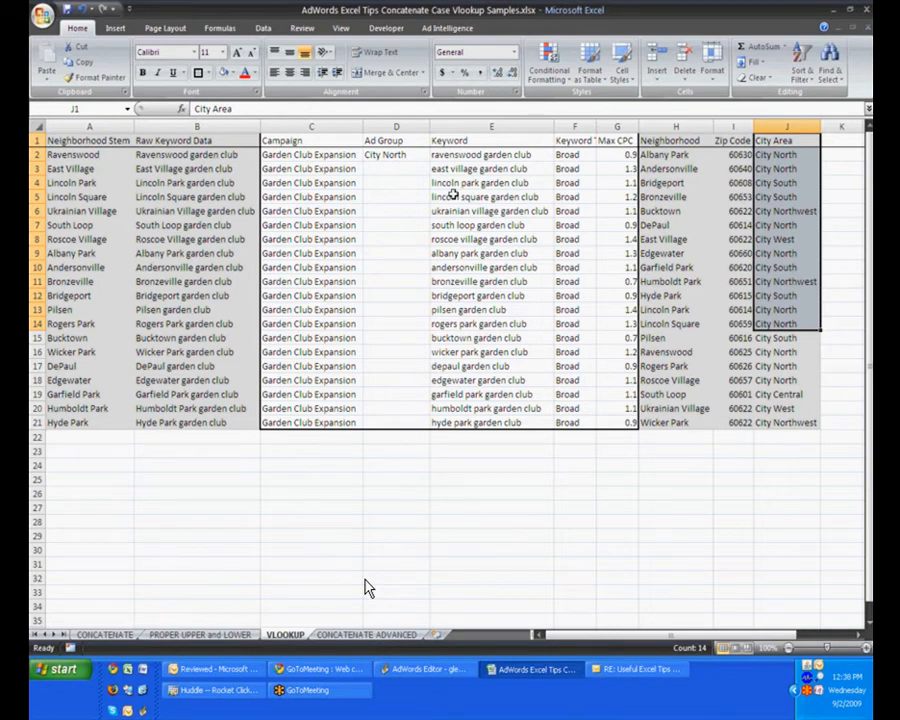
Complete the D2 formula with FALSE as the range lookup argument so it reads =VLOOKUP(A2,H2:J21,3,FALSE)
{"action": "left_click", "coordinate": [387, 154]}
{"action": "left_click", "coordinate": [300, 109]}
{"action": "type", "text": ")"}
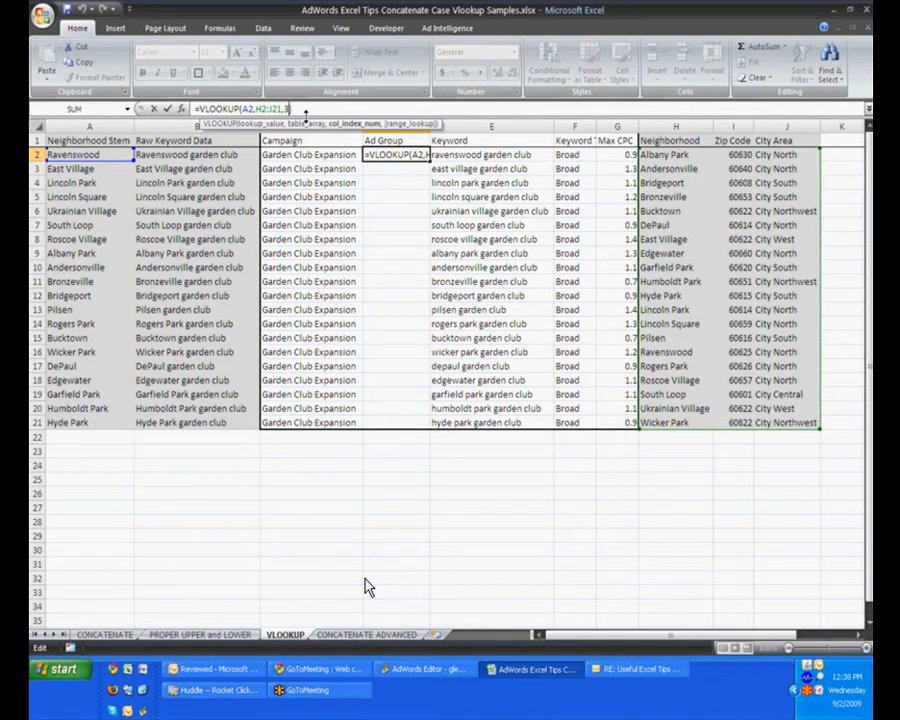
{"action": "type", "text": ","}
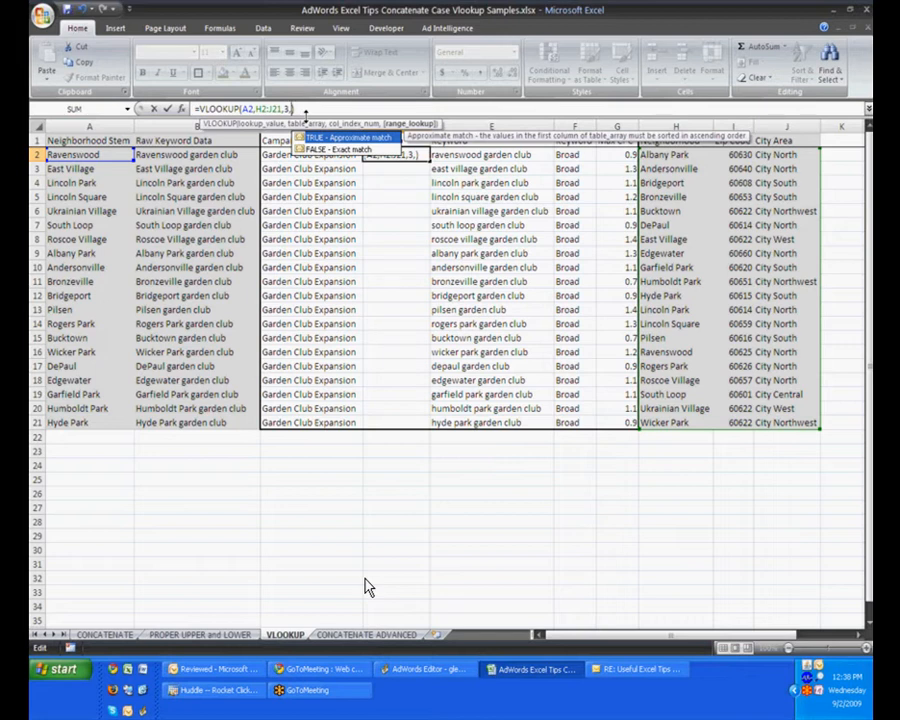
{"action": "type", "text": "TR"}
{"action": "key", "text": "BackSpace"}
{"action": "key", "text": "BackSpace"}
{"action": "type", "text": "FALSE)"}
{"action": "key", "text": "Return"}
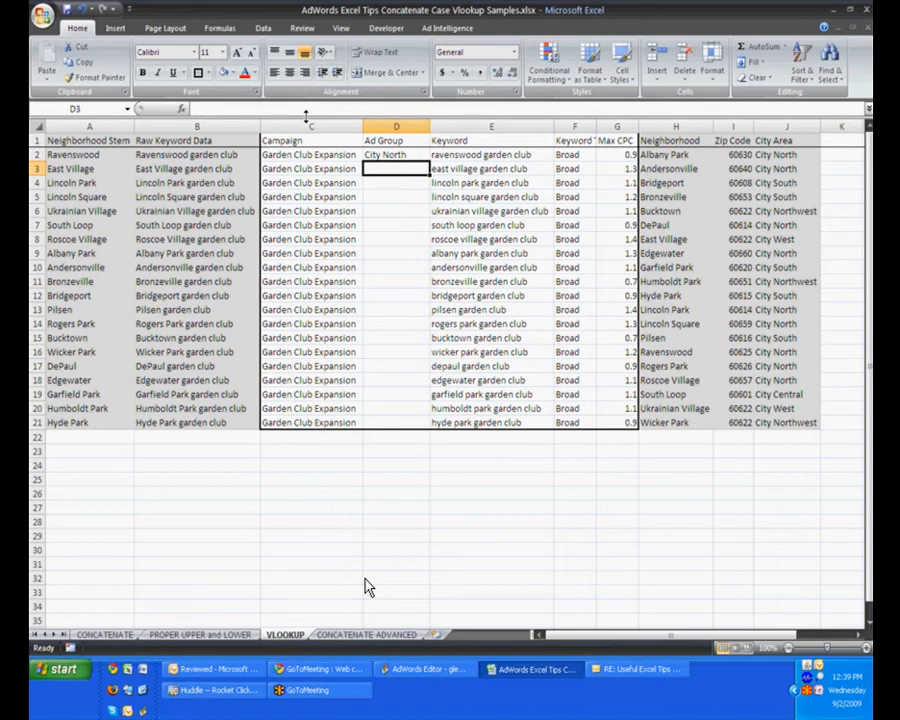
Make the table array in the D2 formula absolute as $H$2:$J$21
{"action": "left_click", "coordinate": [399, 155]}
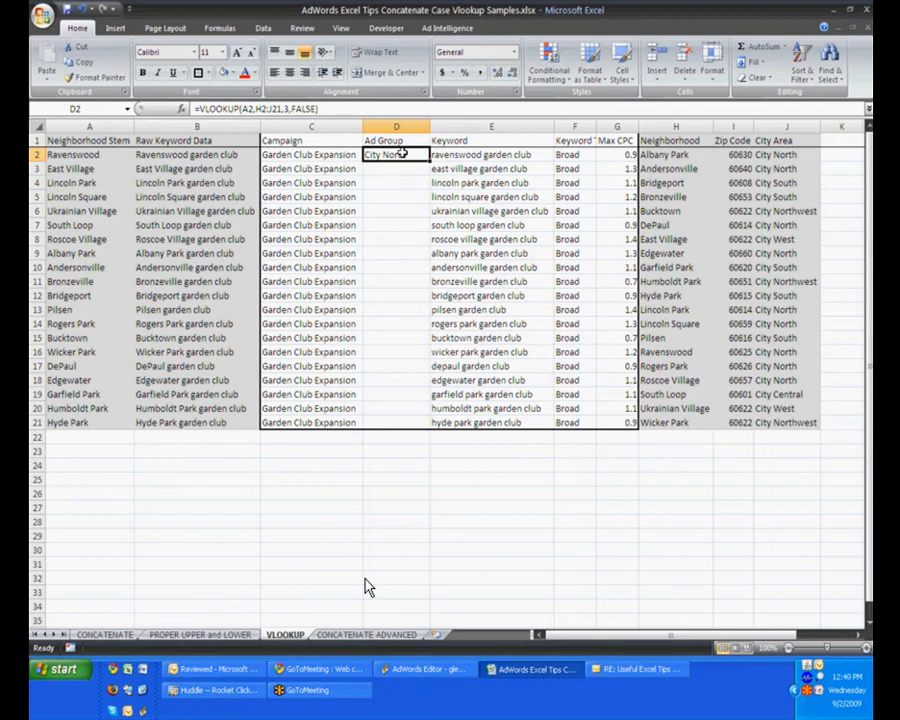
{"action": "left_click", "coordinate": [258, 107]}
{"action": "type", "text": "$"}
{"action": "key", "text": "Right"}
{"action": "type", "text": "$"}
{"action": "key", "text": "Right"}
{"action": "key", "text": "Right"}
{"action": "type", "text": "$"}
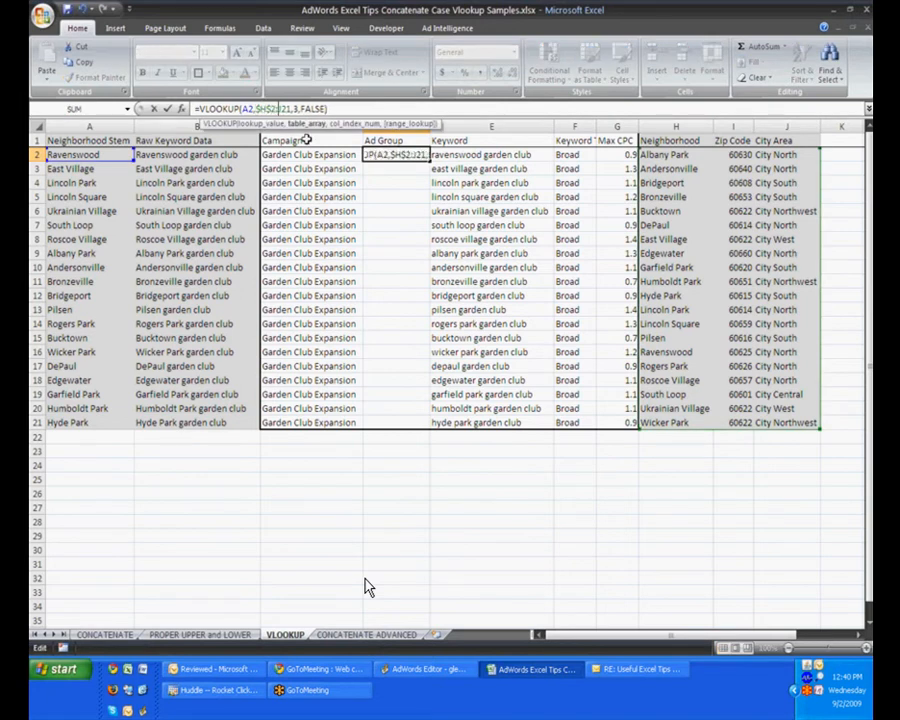
{"action": "key", "text": "Right"}
{"action": "type", "text": "$"}
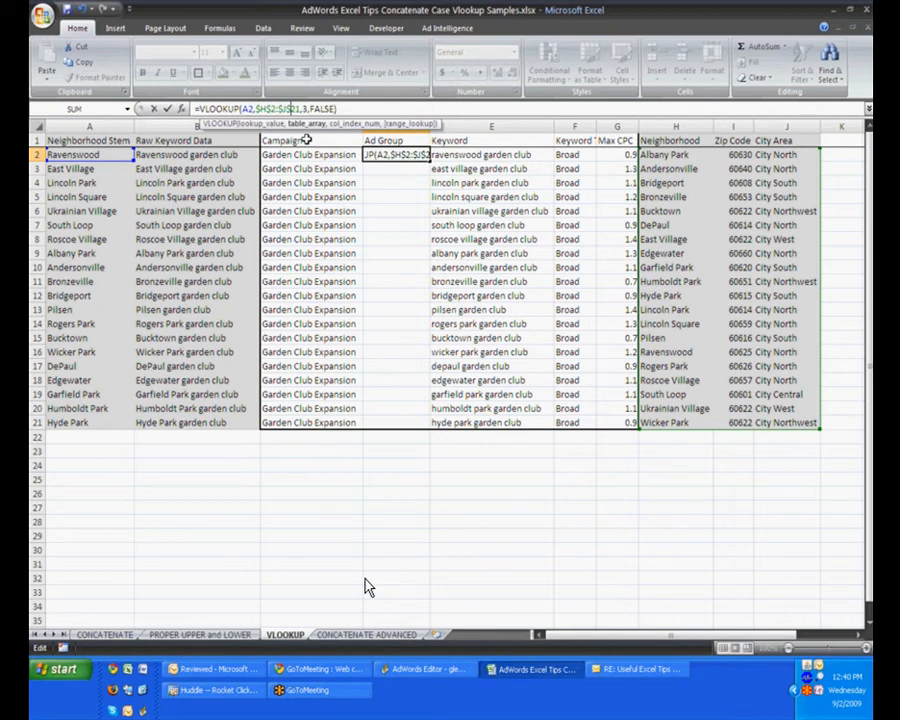
{"action": "key", "text": "Return"}
Review the lookup table range H2:J21 and fill the D2 formula down the Ad Group column to row 21
{"action": "left_click", "coordinate": [733, 210]}
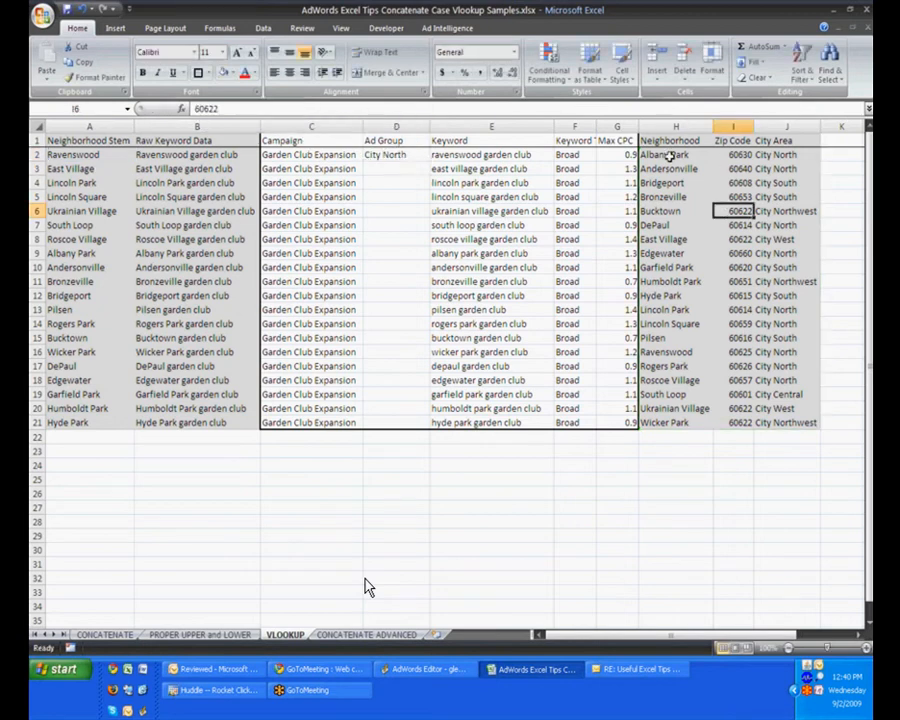
{"action": "left_click", "coordinate": [673, 157]}
{"action": "left_click_drag", "start_coordinate": [673, 157], "coordinate": [787, 421]}
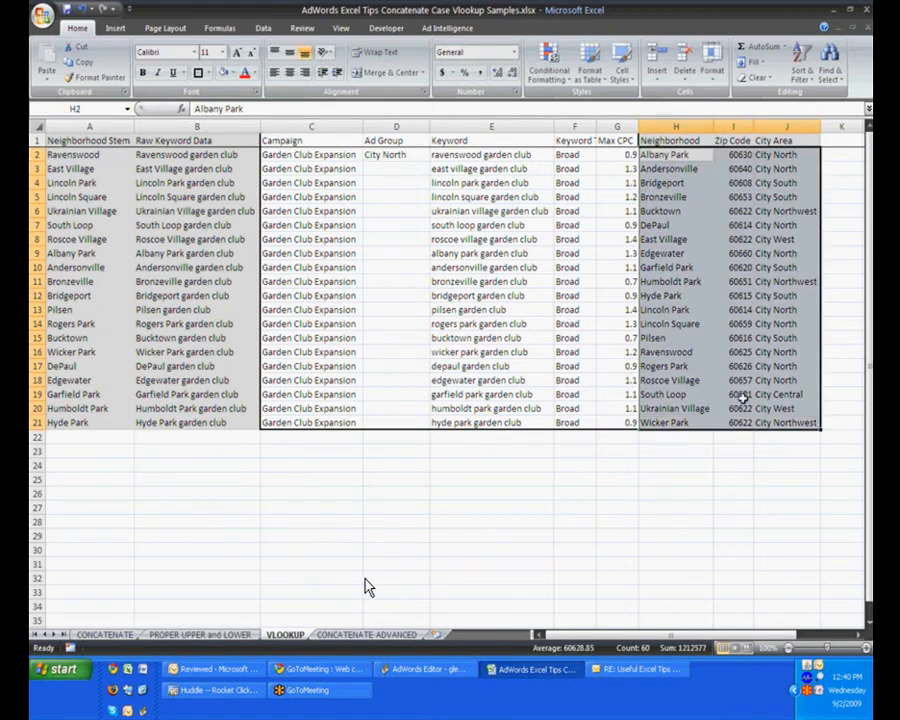
{"action": "left_click", "coordinate": [398, 155]}
{"action": "left_click", "coordinate": [402, 170]}
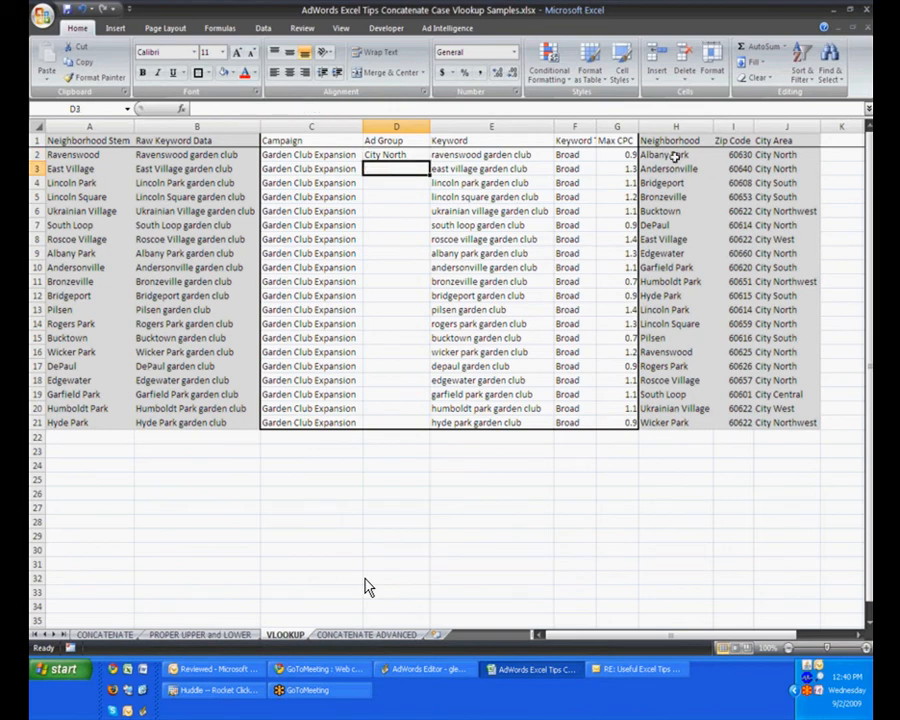
{"action": "left_click_drag", "start_coordinate": [668, 169], "coordinate": [781, 438]}
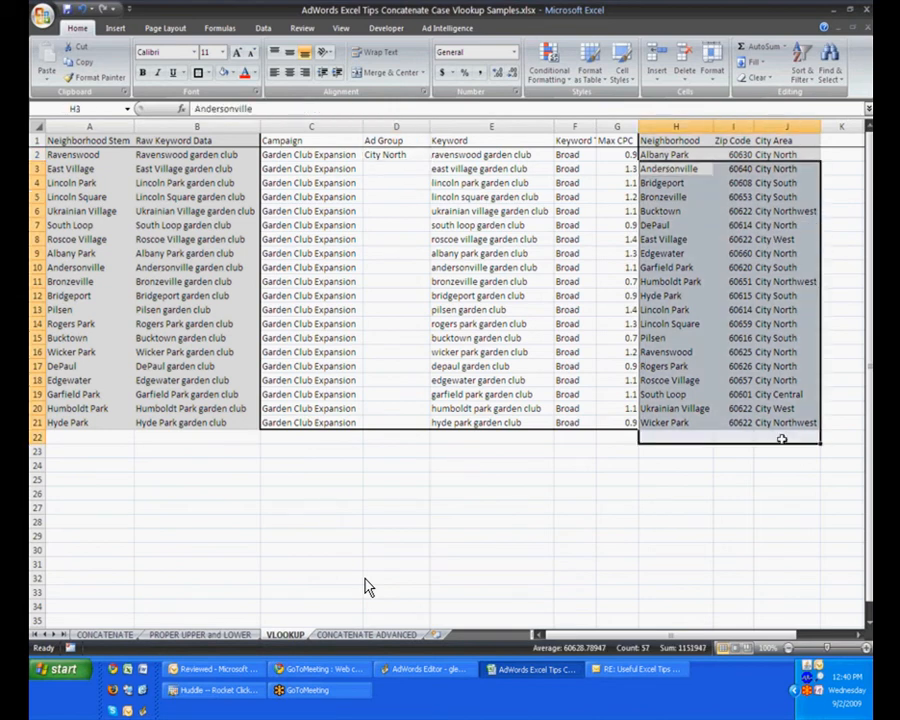
{"action": "left_click", "coordinate": [398, 155]}
{"action": "double_click", "coordinate": [431, 161]}
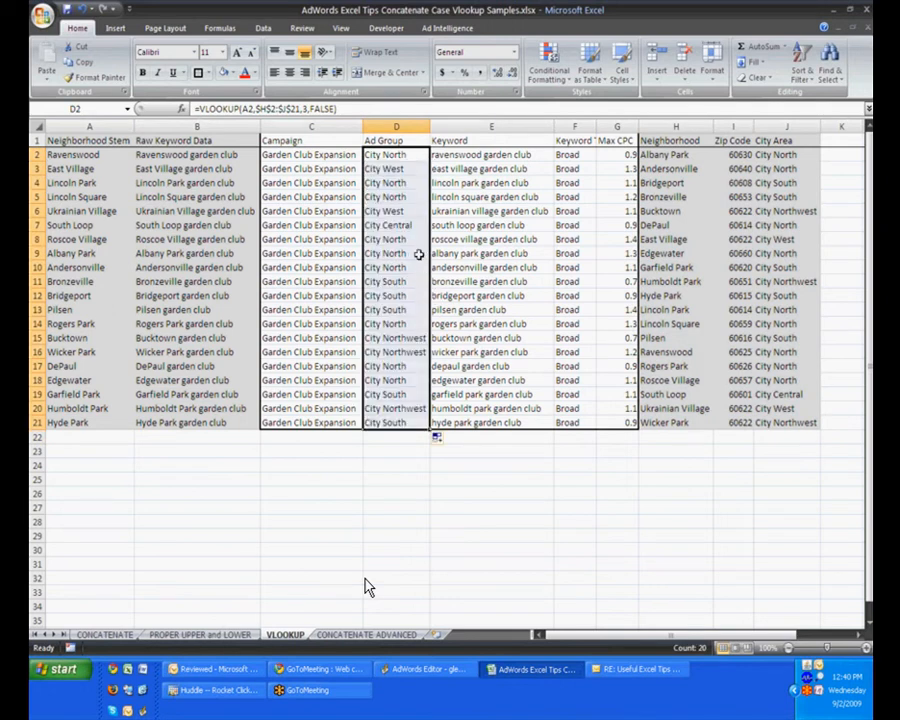
Compare the Ad Group results for East Village, Lincoln Park and Garfield Park with their rows in the lookup table
{"action": "left_click", "coordinate": [476, 169]}
{"action": "key", "text": "Left"}
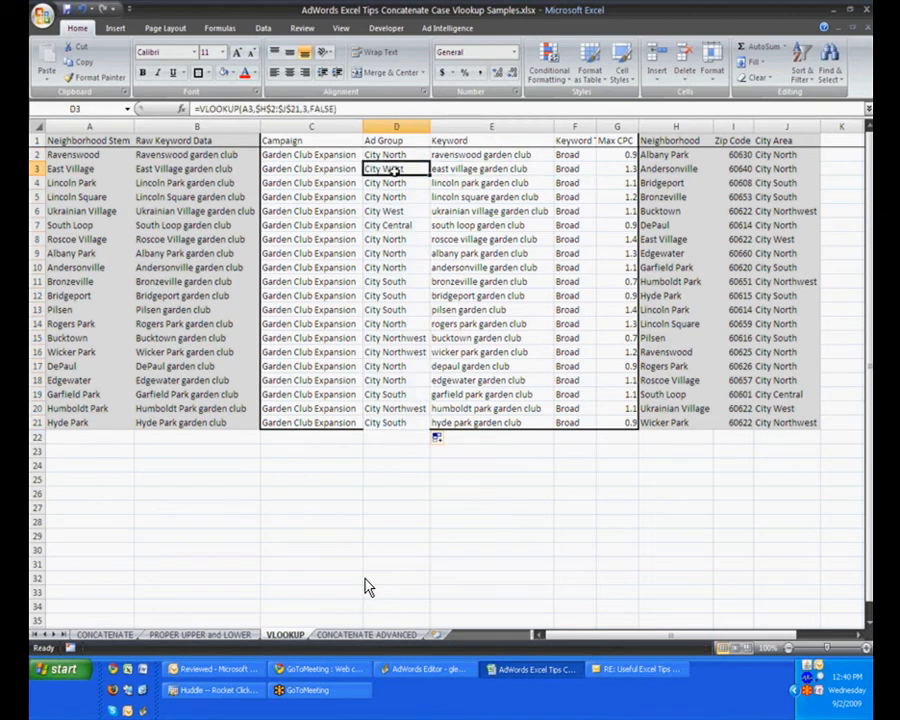
{"action": "left_click_drag", "start_coordinate": [687, 241], "coordinate": [763, 238]}
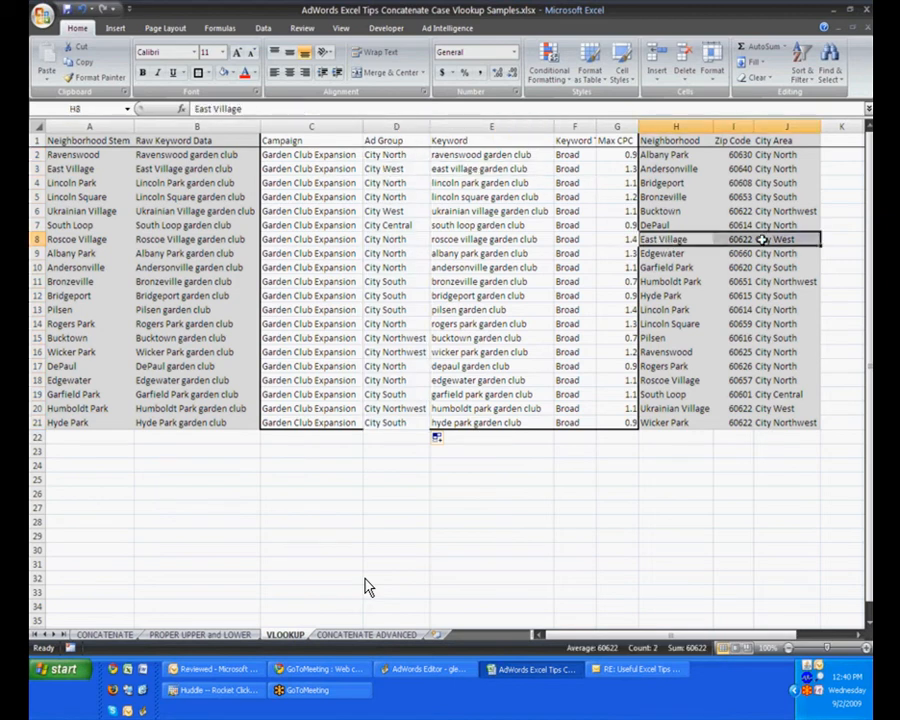
{"action": "left_click", "coordinate": [395, 182]}
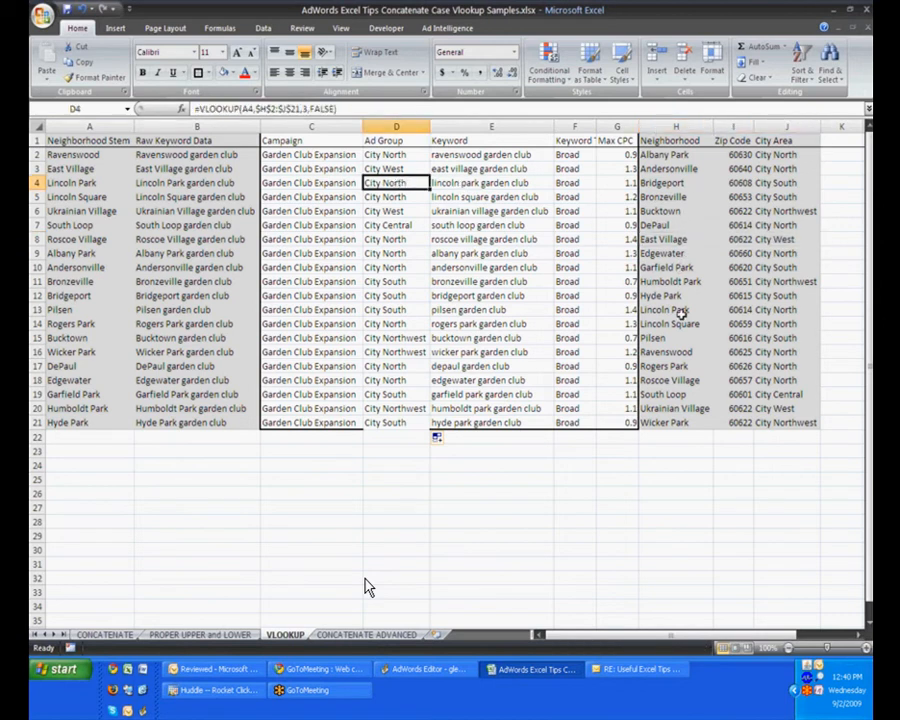
{"action": "left_click_drag", "start_coordinate": [678, 310], "coordinate": [790, 310]}
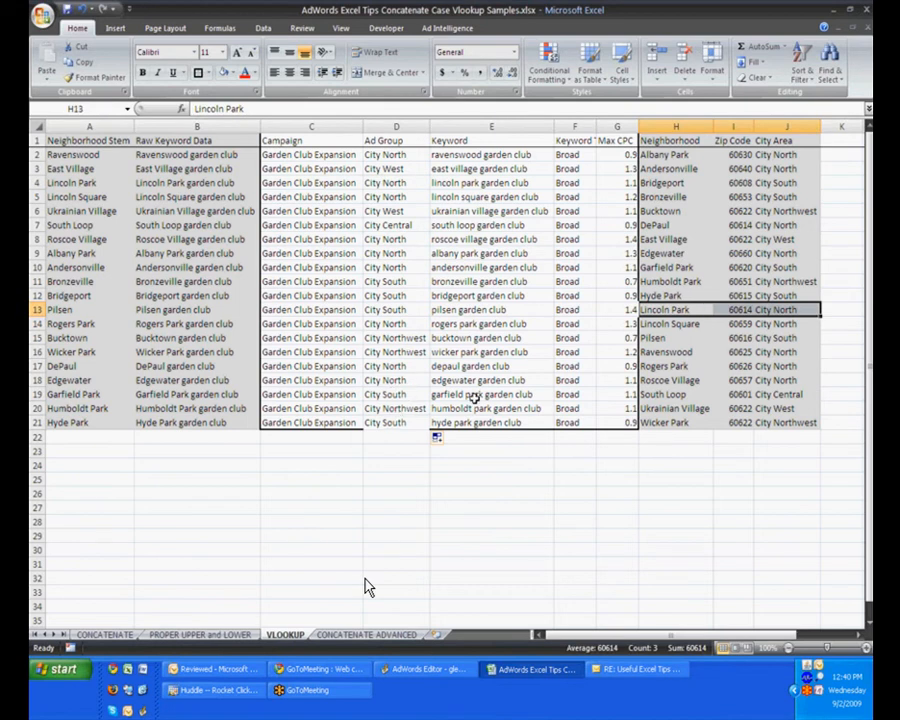
{"action": "left_click", "coordinate": [388, 396]}
{"action": "left_click_drag", "start_coordinate": [675, 268], "coordinate": [790, 268]}
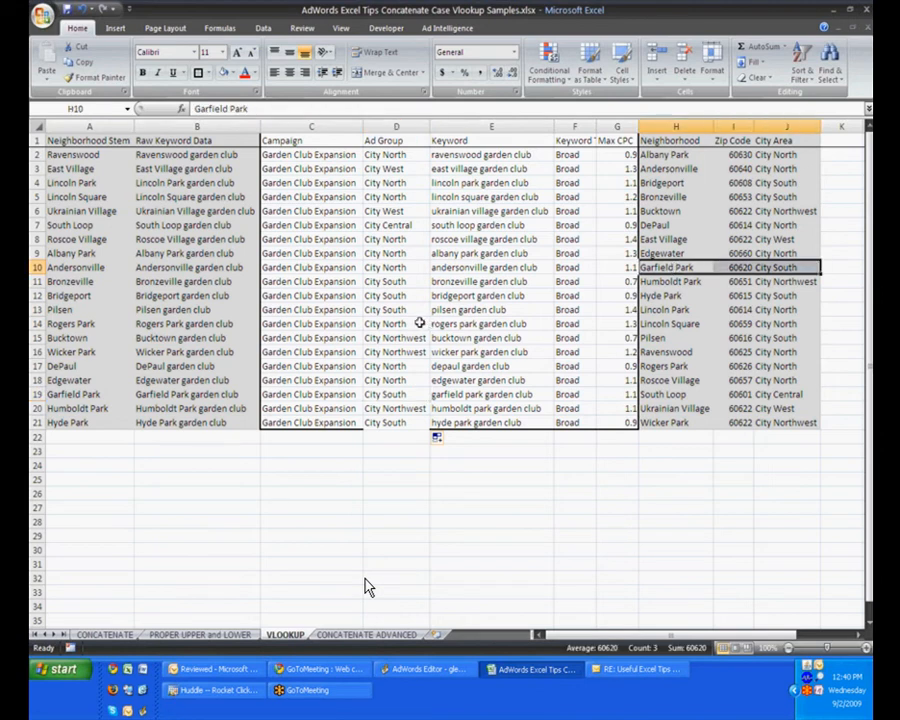
Change the column index in the D2 VLOOKUP formula to 2 to return the zip code
{"action": "left_click", "coordinate": [398, 155]}
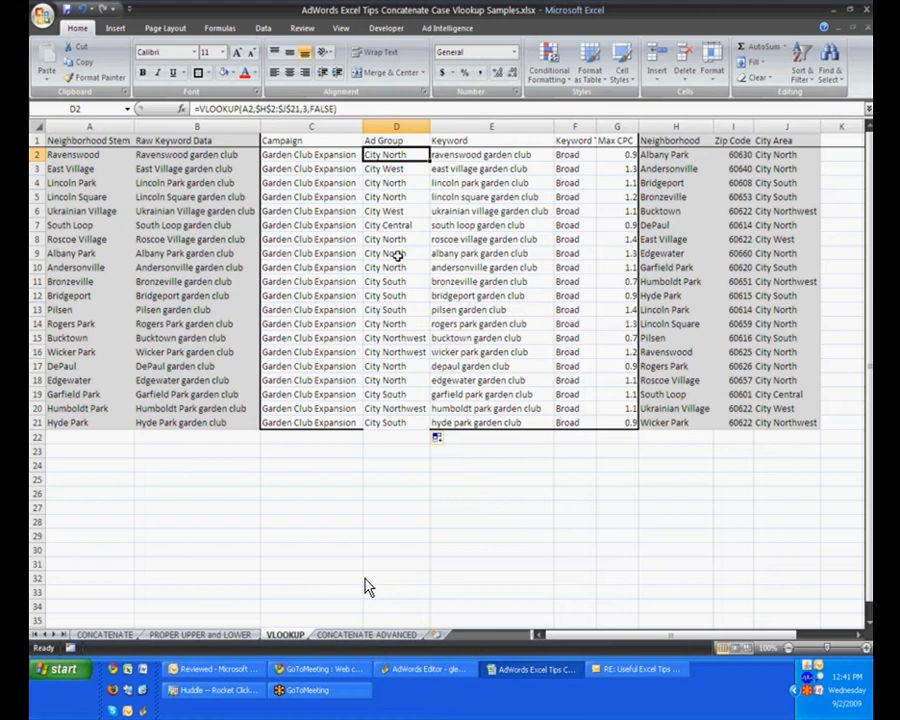
{"action": "left_click", "coordinate": [305, 108]}
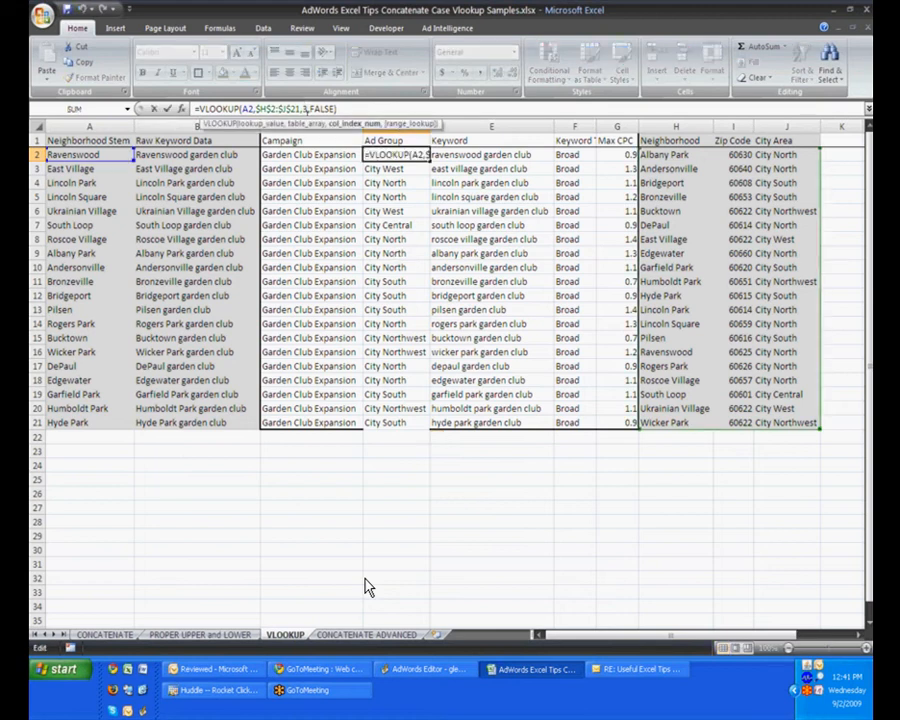
{"action": "key", "text": "BackSpace"}
{"action": "type", "text": "2"}
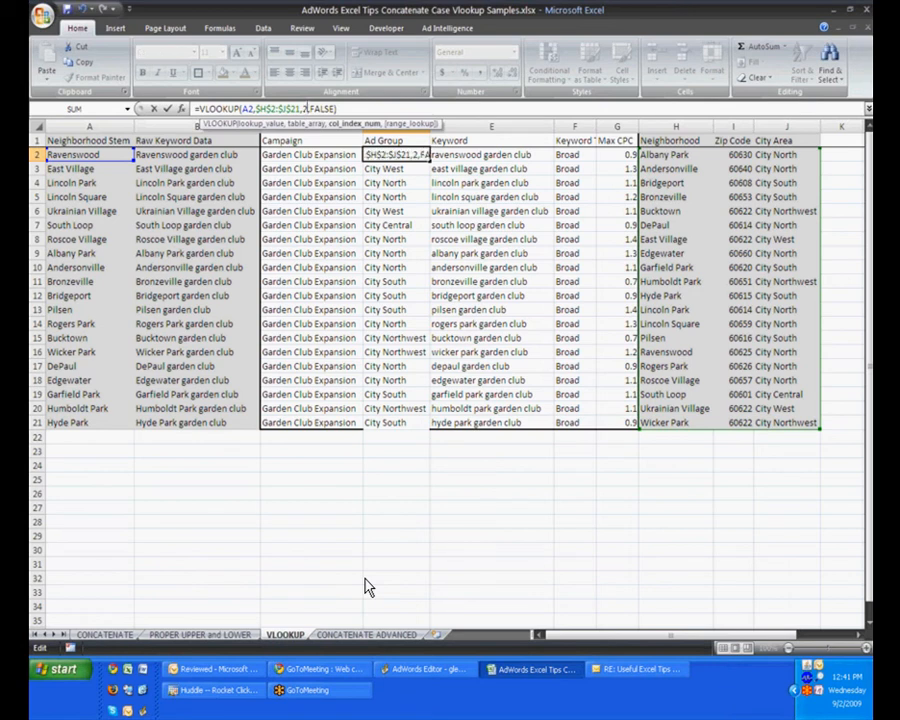
{"action": "key", "text": "Return"}
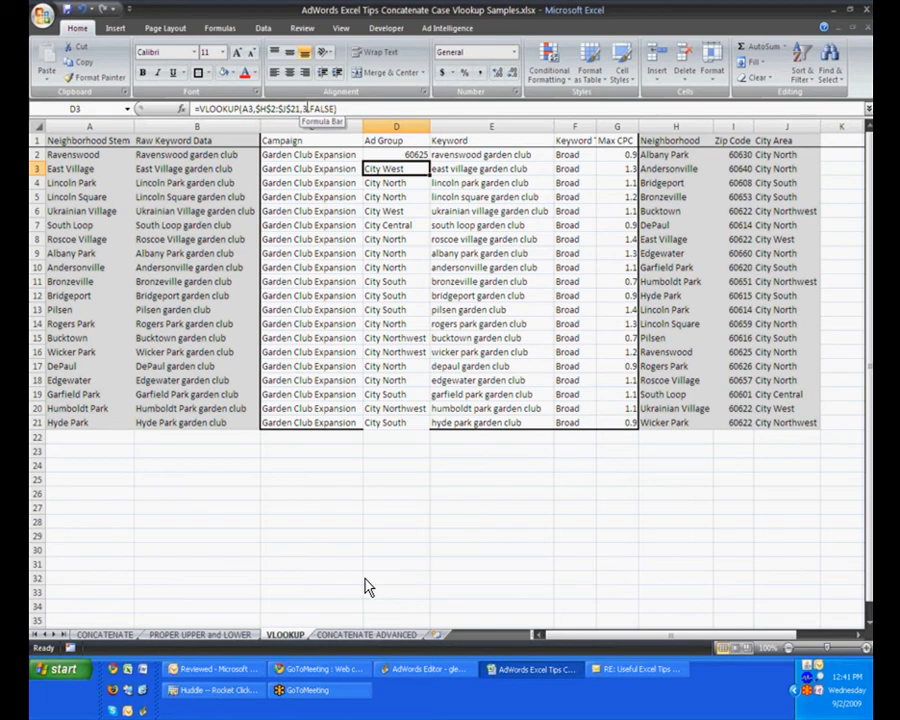
{"action": "key", "text": "Up"}
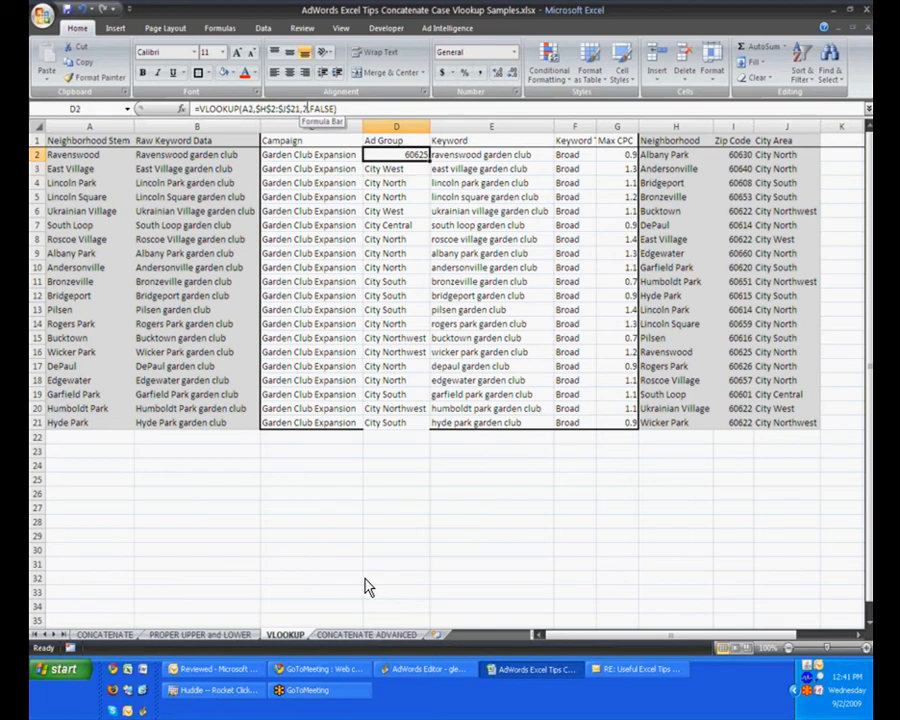
Fill the zip code VLOOKUP formula from D2 down the Ad Group column to row 21
{"action": "key", "text": "Down"}
{"action": "key", "text": "Down"}
{"action": "key", "text": "Up"}
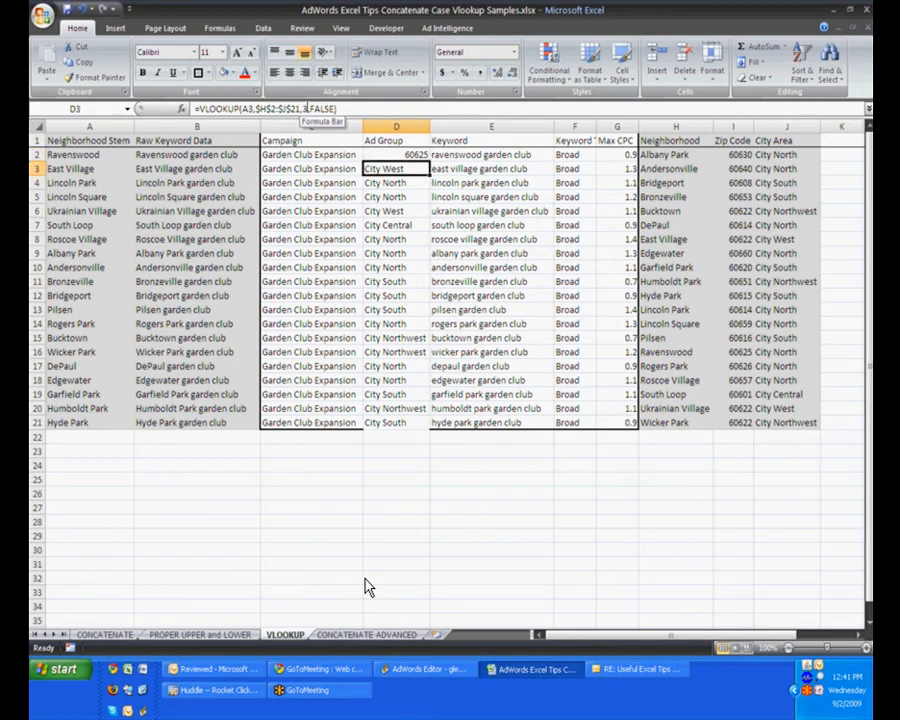
{"action": "key", "text": "Up"}
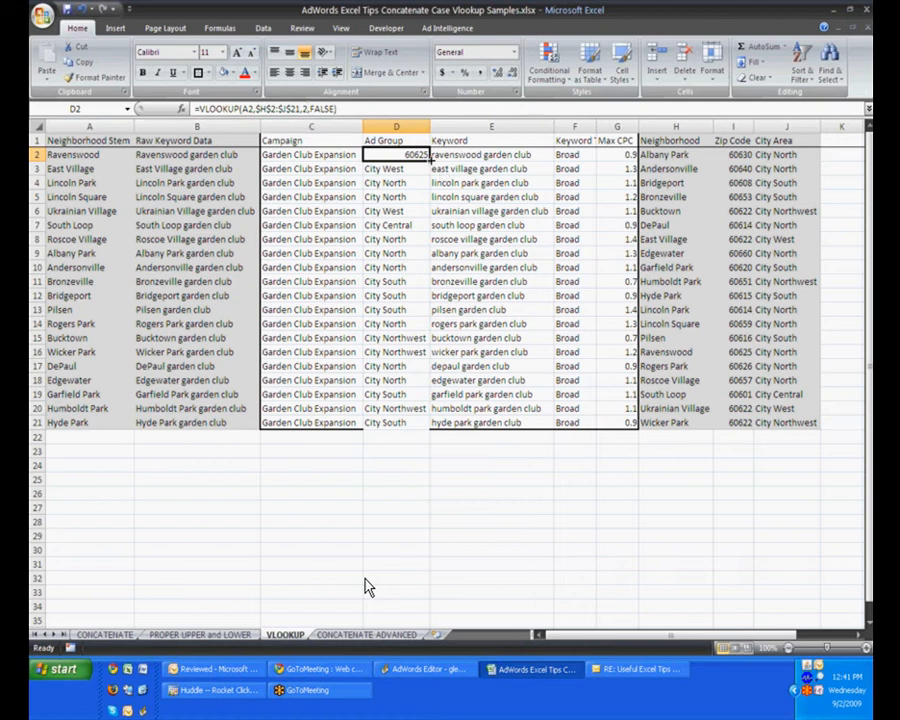
{"action": "double_click", "coordinate": [430, 158]}
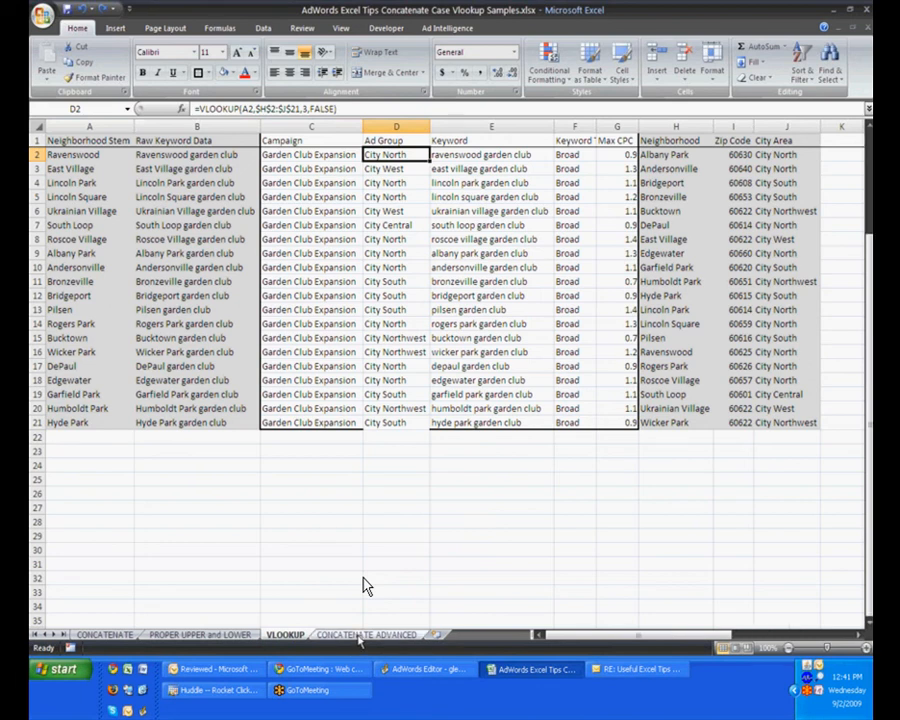
Open the CONCATENATE ADVANCED sheet and zoom out to 70% to review the ad rows from row 2 with their destination URLs
{"action": "left_click", "coordinate": [362, 635]}
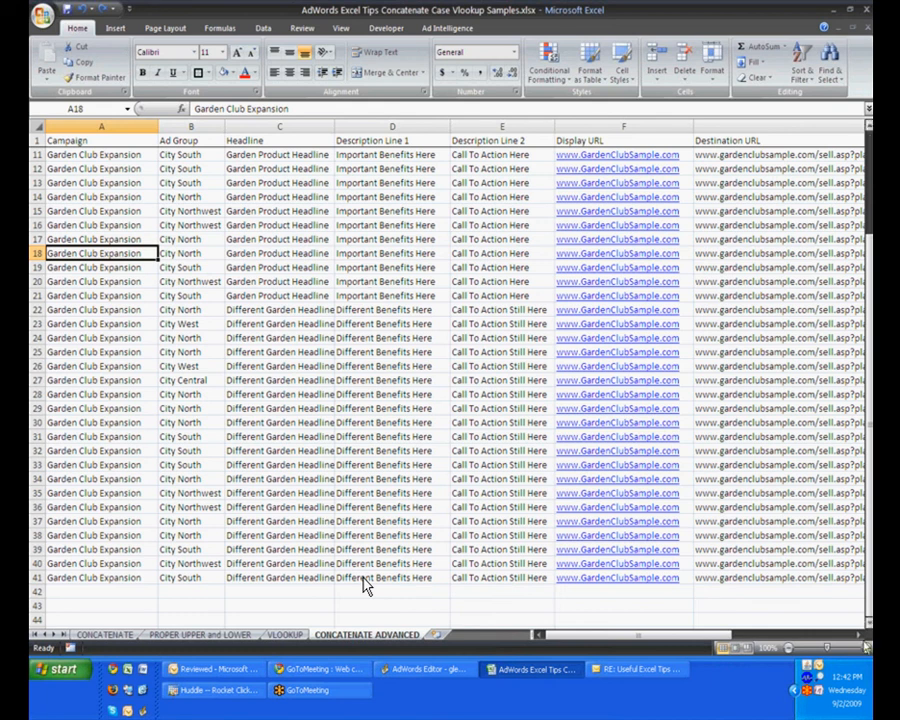
{"action": "left_click", "coordinate": [789, 648]}
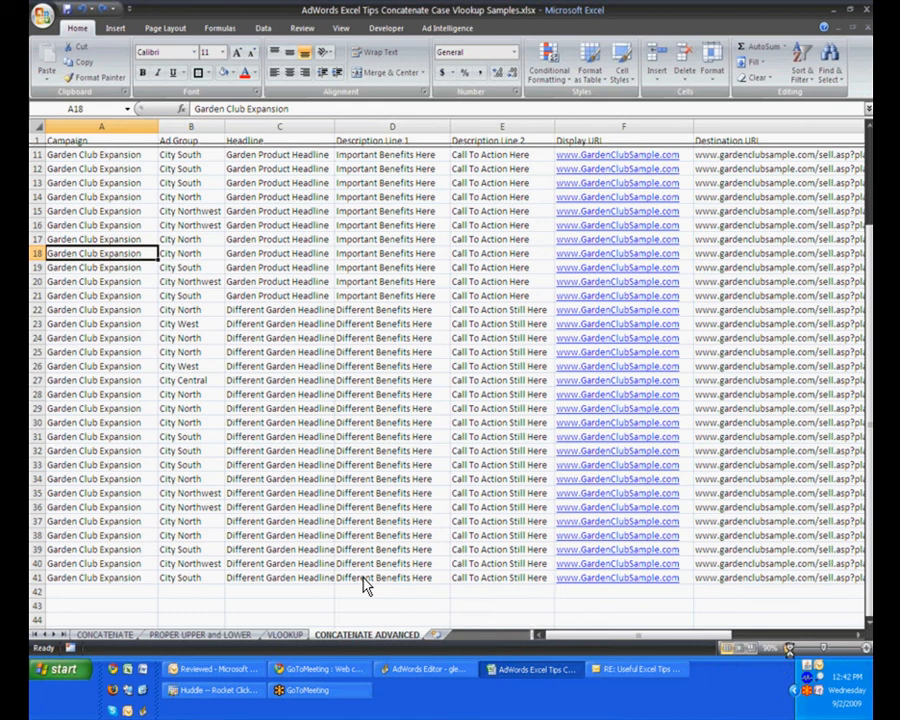
{"action": "left_click", "coordinate": [789, 648]}
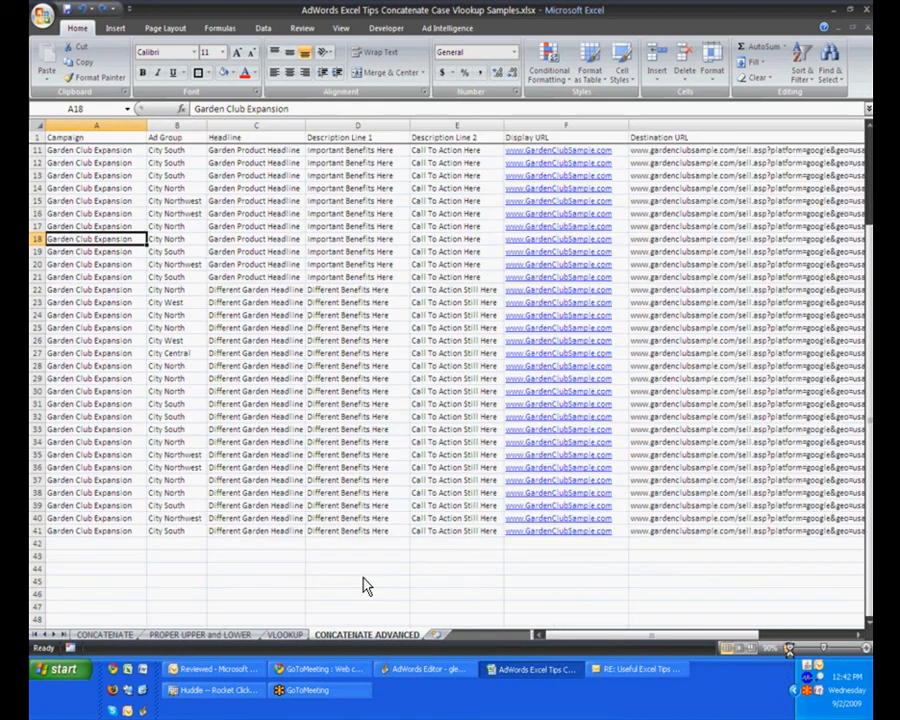
{"action": "left_click", "coordinate": [789, 648]}
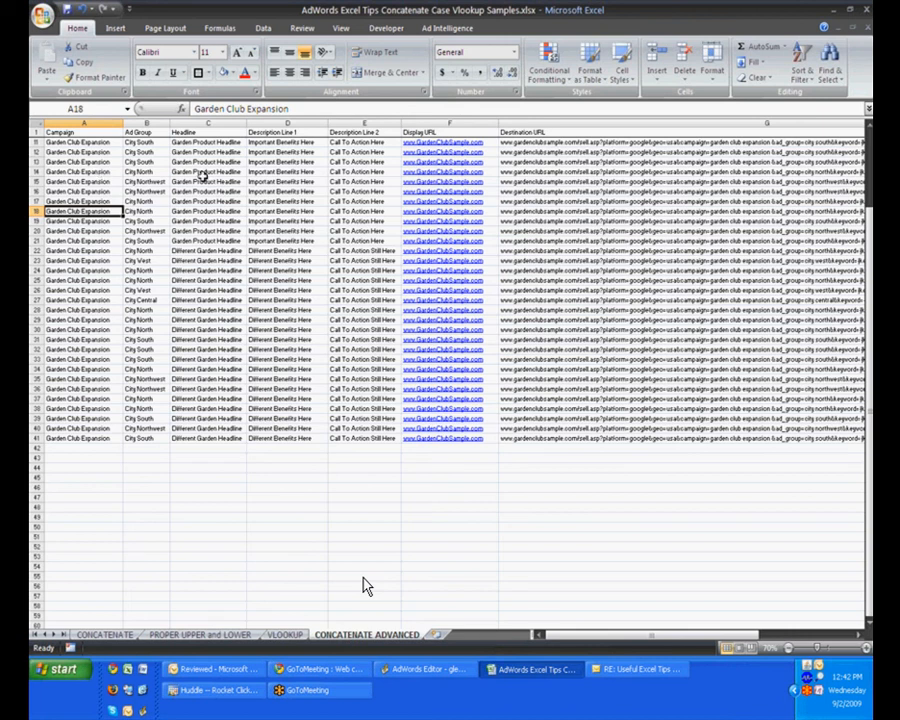
{"action": "scroll", "coordinate": [283, 198], "scroll_direction": "up", "scroll_amount": 3}
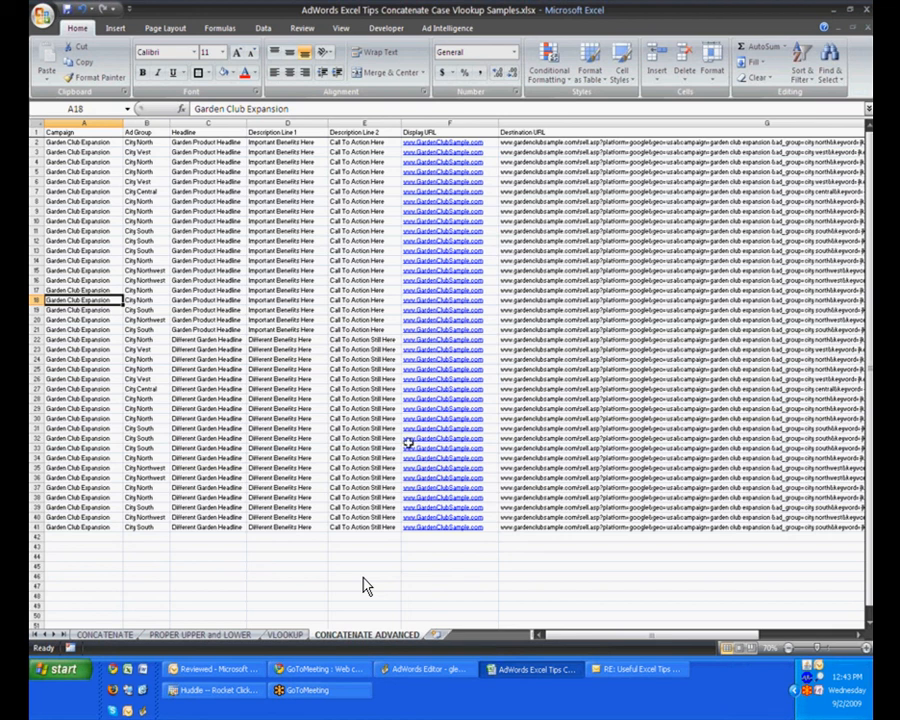
Switch to AdWords Editor and look through the text ads list with its campaign, ad group, headline and description columns
{"action": "left_click", "coordinate": [436, 672]}
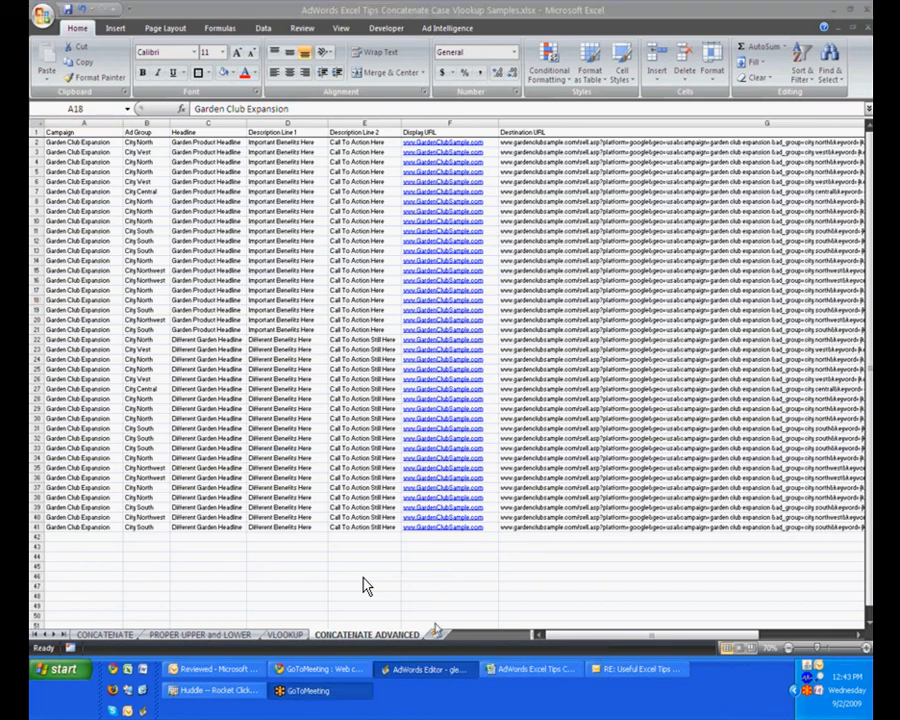
{"action": "scroll", "coordinate": [418, 312], "scroll_direction": "down", "scroll_amount": 1}
{"action": "scroll", "coordinate": [418, 312], "scroll_direction": "down", "scroll_amount": 4}
{"action": "scroll", "coordinate": [418, 310], "scroll_direction": "up", "scroll_amount": 5}
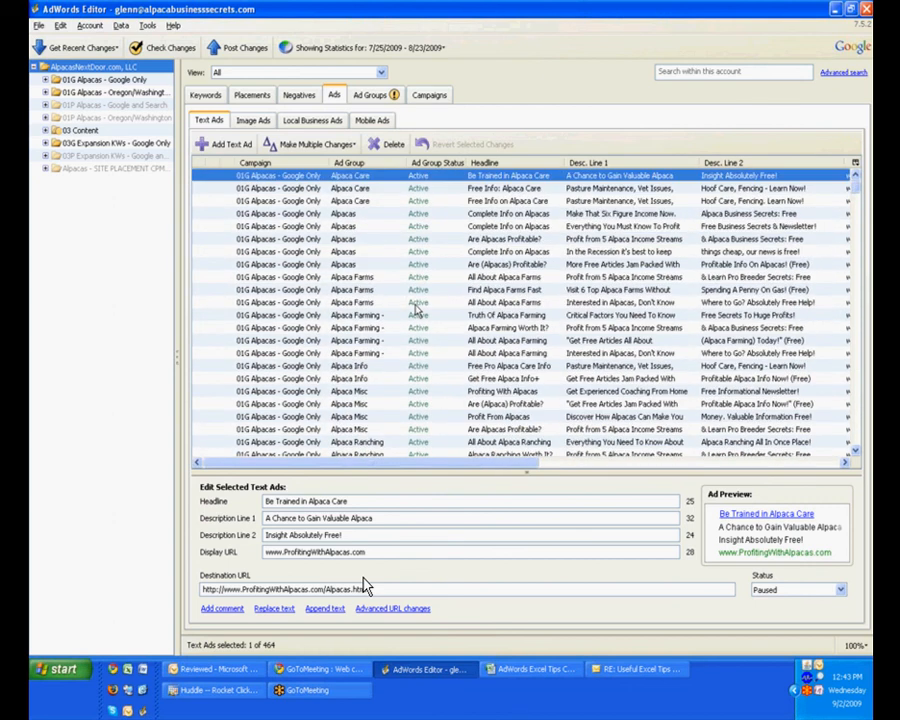